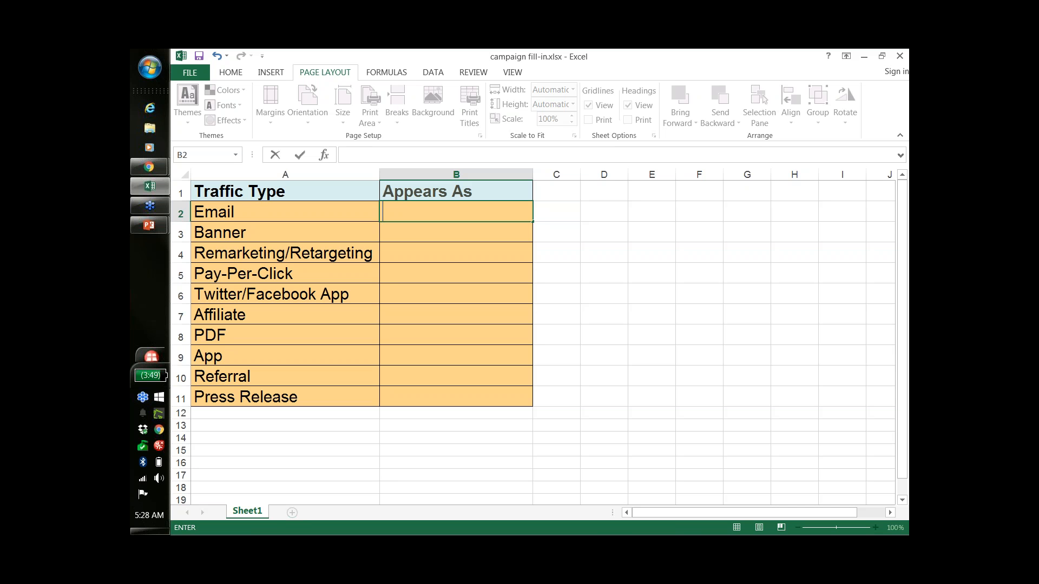
Fill in "direct" as the Appears As value for the Email traffic type.
{"action": "type", "text": "direct"}
{"action": "left_click", "coordinate": [449, 234]}
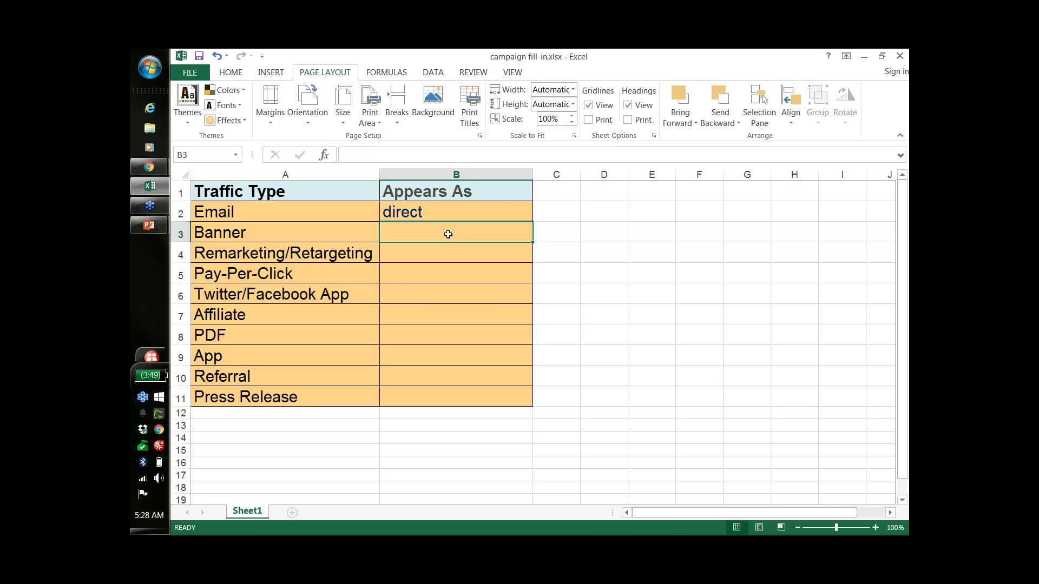
Fill in "referral" as the Appears As value for both Banner and Remarketing/Retargeting.
{"action": "type", "text": "referral"}
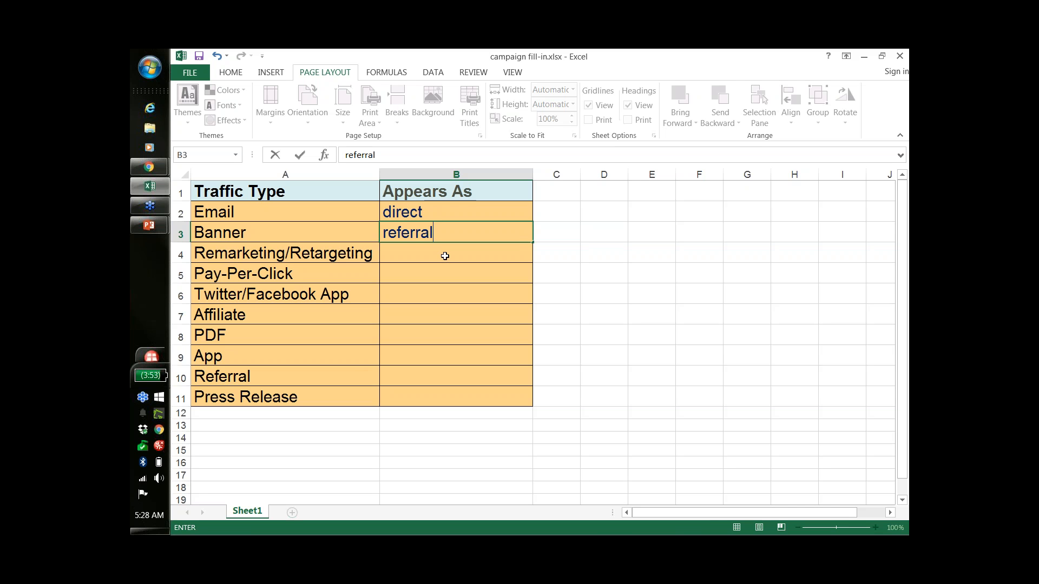
{"action": "key", "text": "Return"}
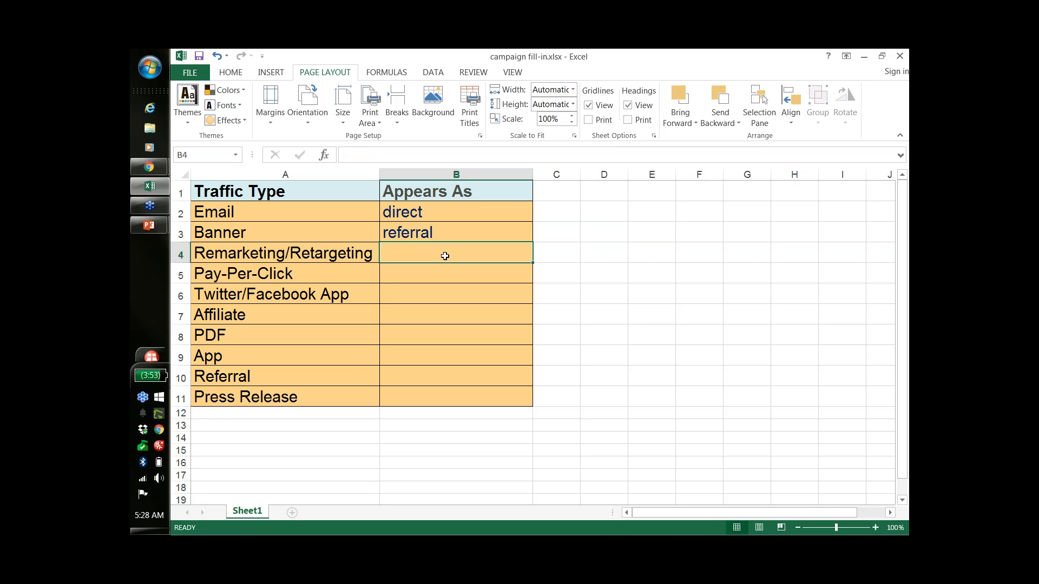
{"action": "type", "text": "referral"}
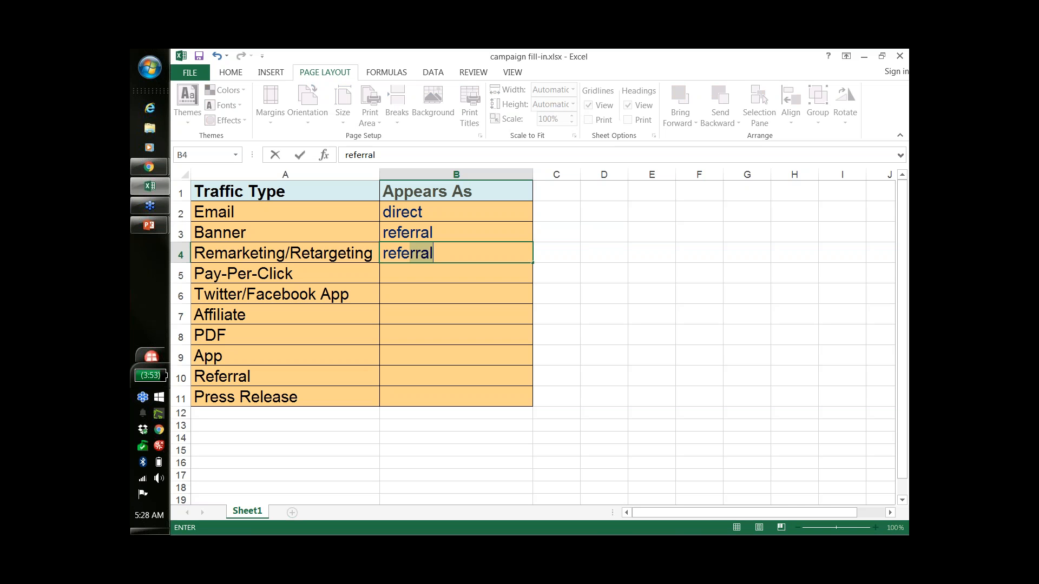
{"action": "left_click", "coordinate": [446, 274]}
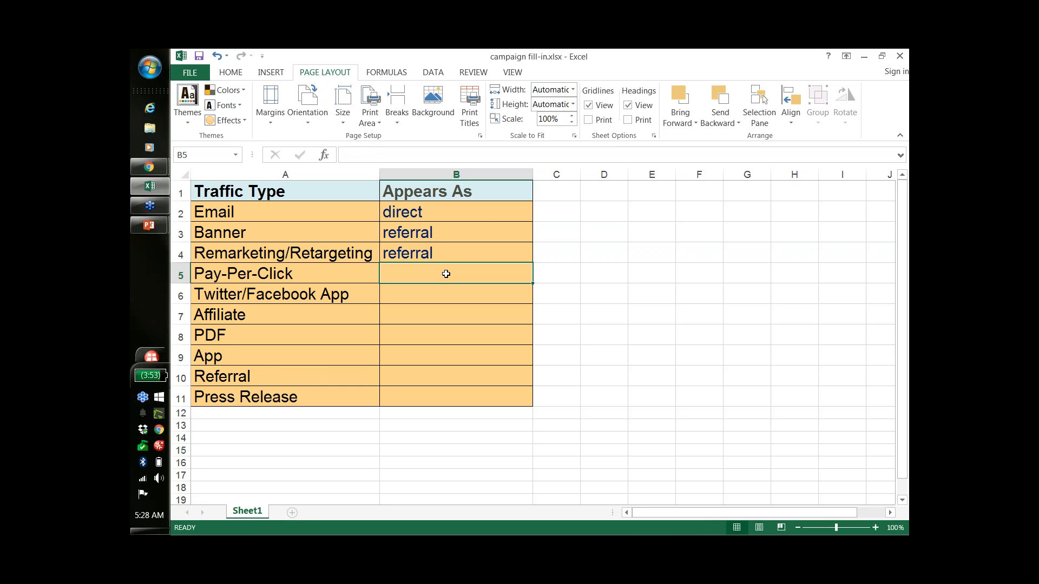
Set the Appears As value to "organic" for Pay-Per-Click and "direct" for Twitter/Facebook App.
{"action": "type", "text": "orga"}
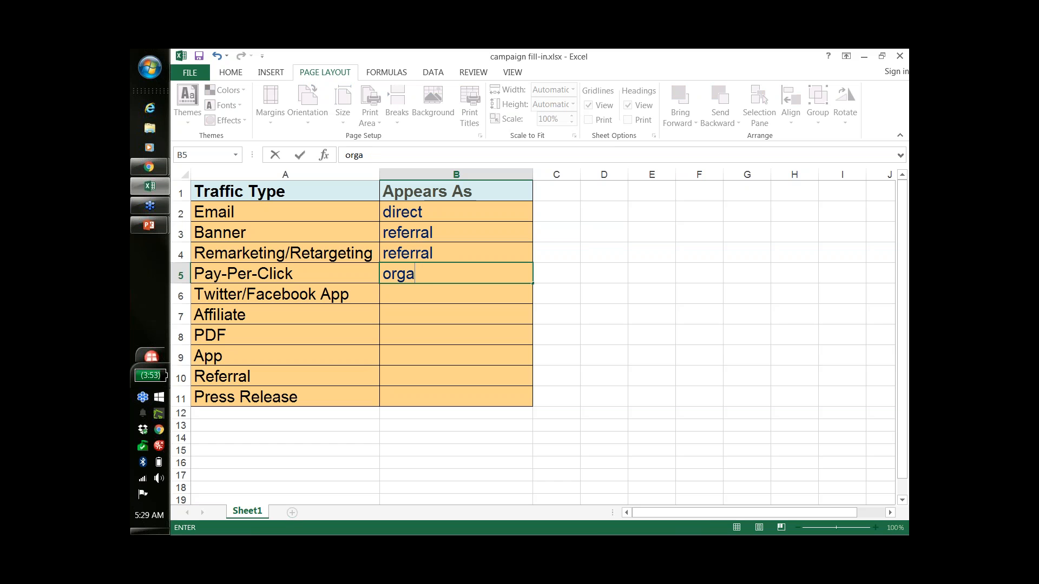
{"action": "type", "text": "nic"}
{"action": "left_click", "coordinate": [418, 292]}
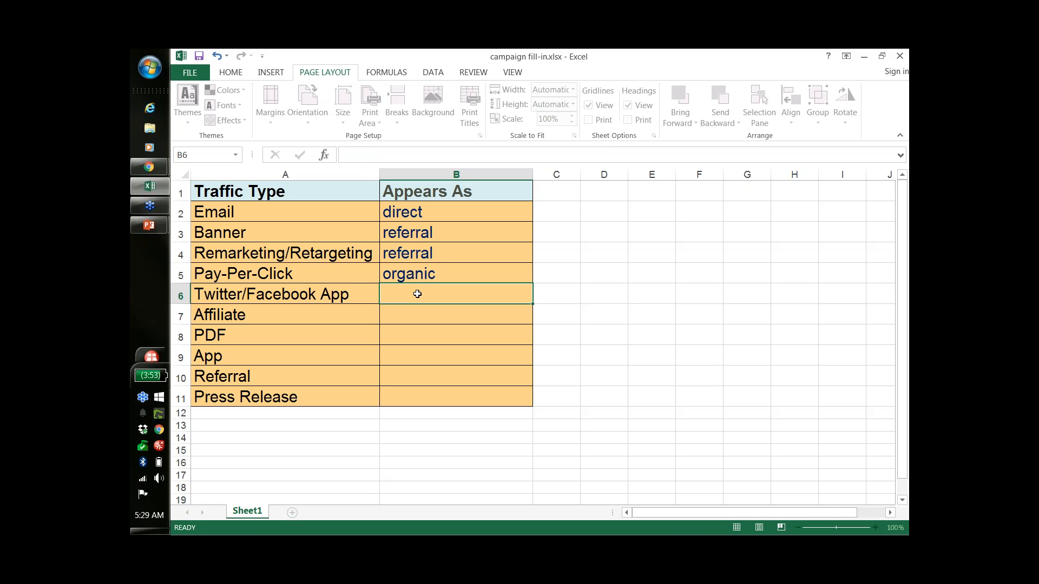
{"action": "left_click", "coordinate": [448, 275]}
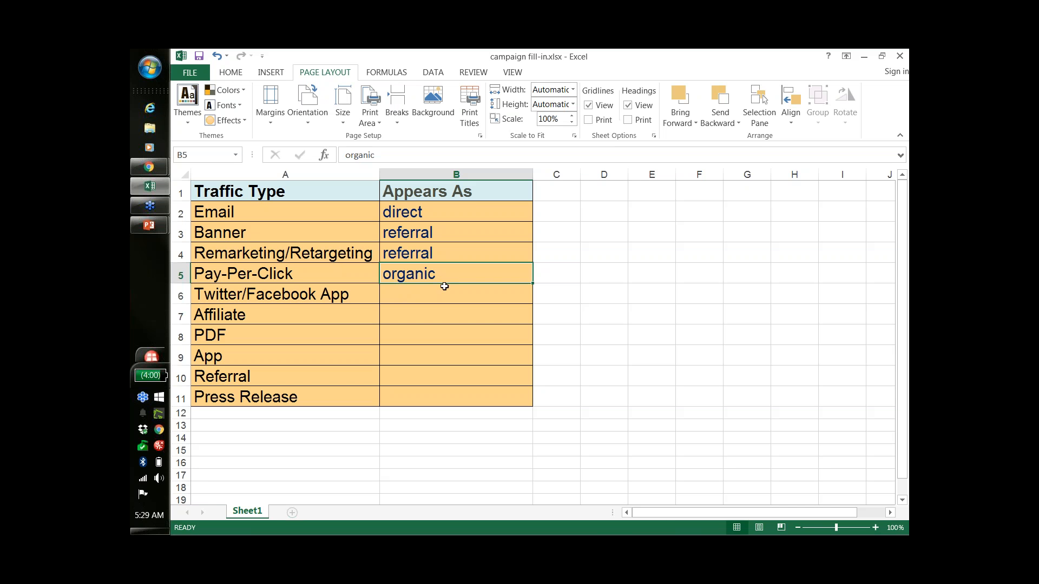
{"action": "left_click", "coordinate": [440, 295]}
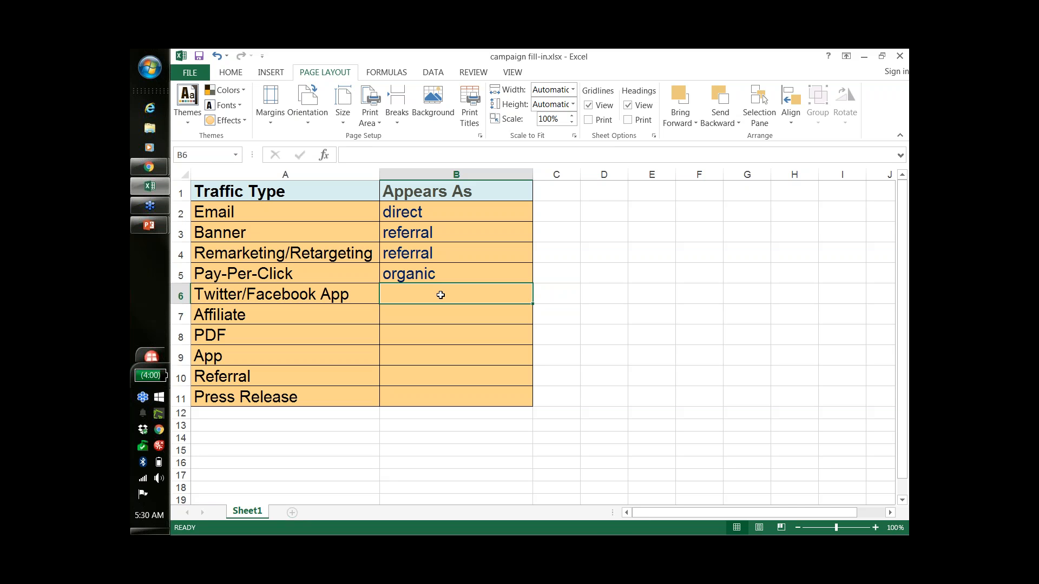
{"action": "type", "text": "direct"}
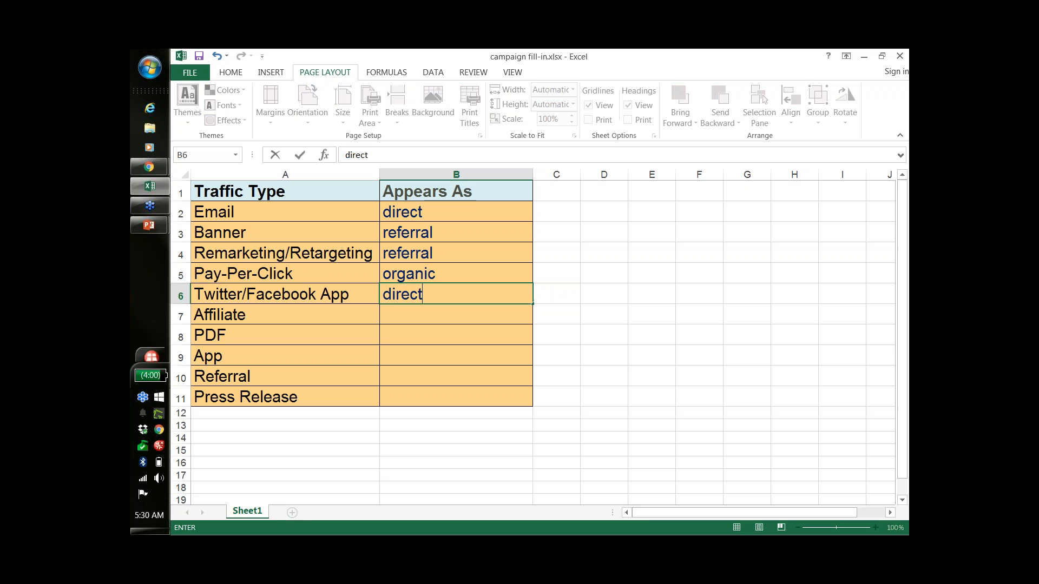
{"action": "left_click", "coordinate": [433, 313]}
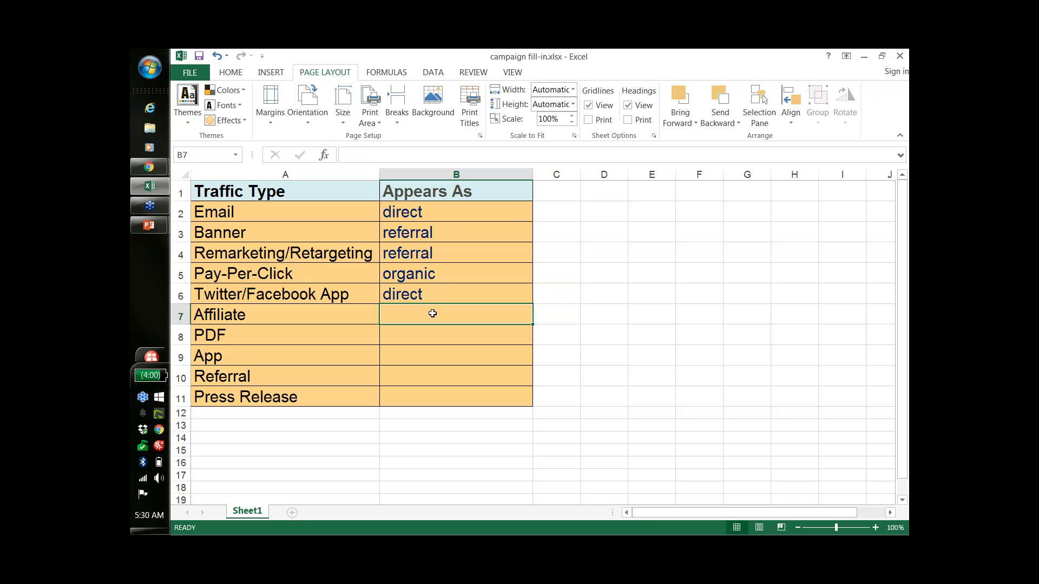
Set the Appears As value to "referral" for Affiliate and "direct" for both PDF and App.
{"action": "type", "text": "referral"}
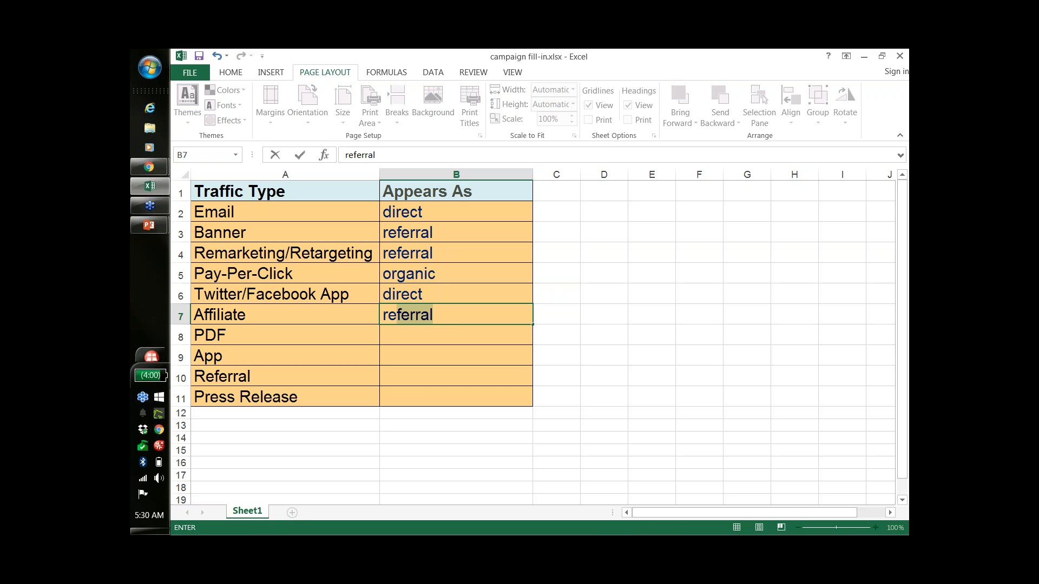
{"action": "left_click", "coordinate": [424, 332]}
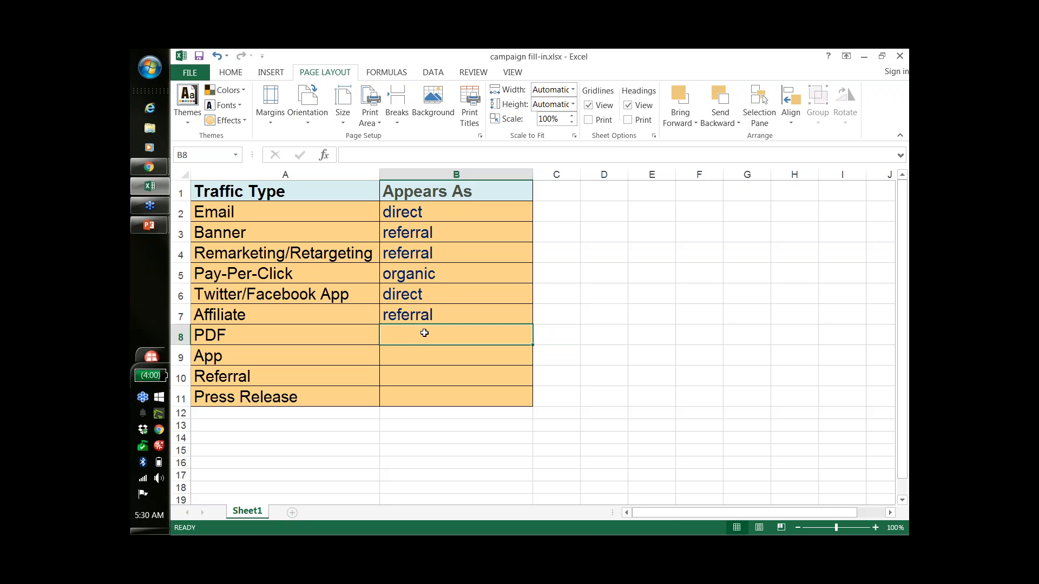
{"action": "type", "text": "direct"}
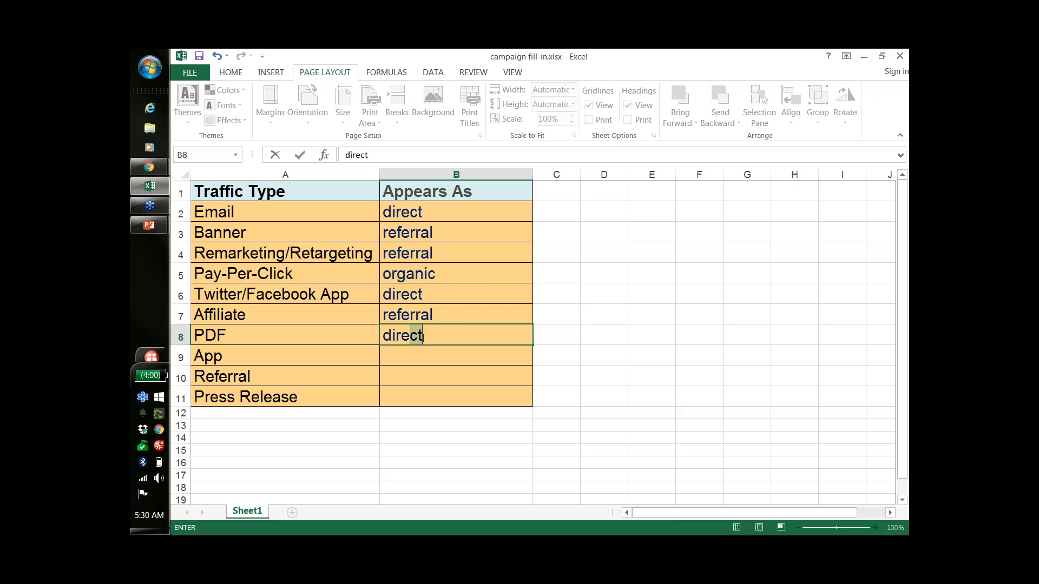
{"action": "left_click", "coordinate": [426, 361]}
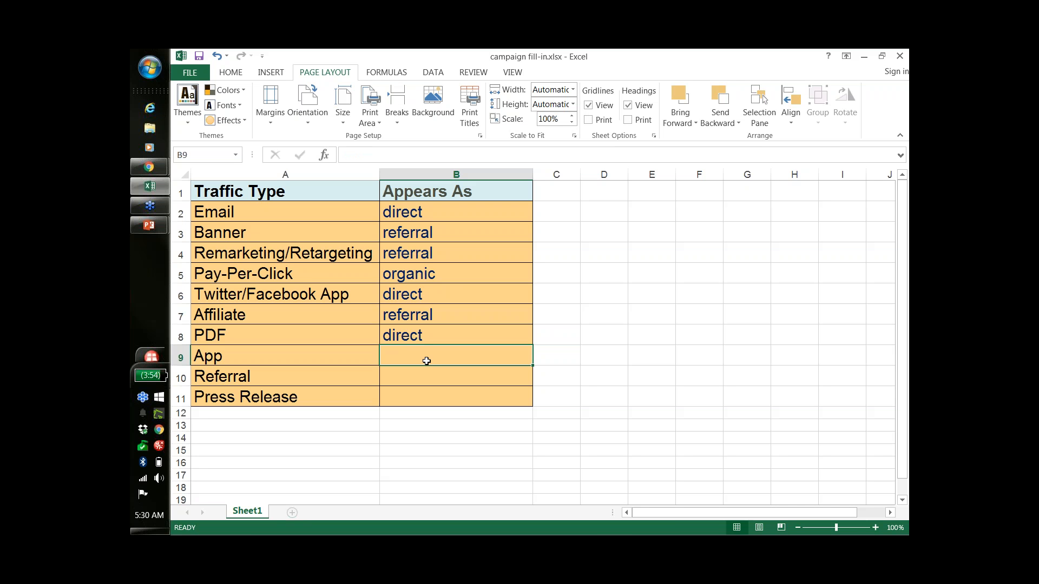
{"action": "type", "text": "direct"}
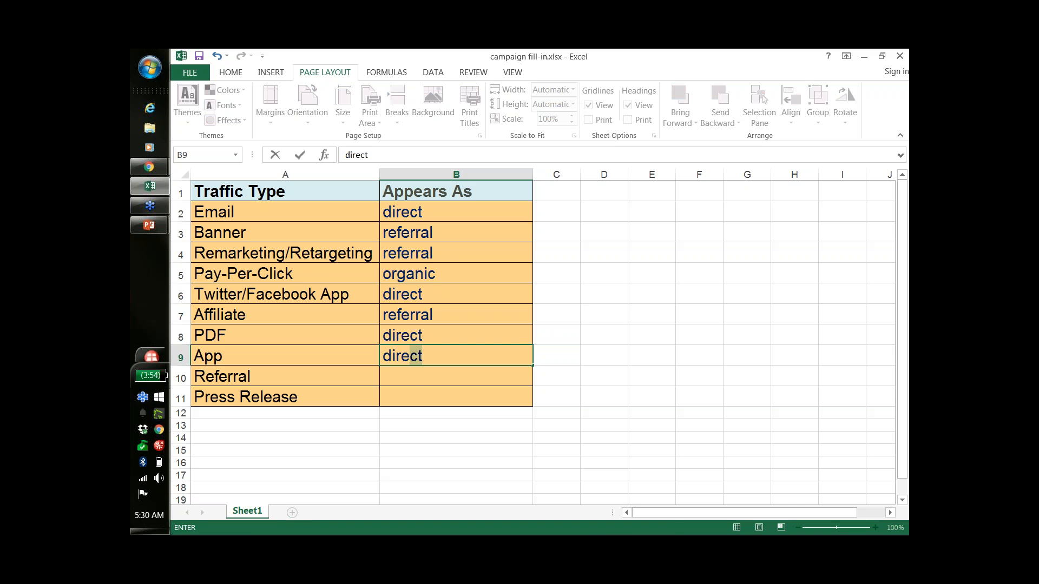
{"action": "key", "text": "Return"}
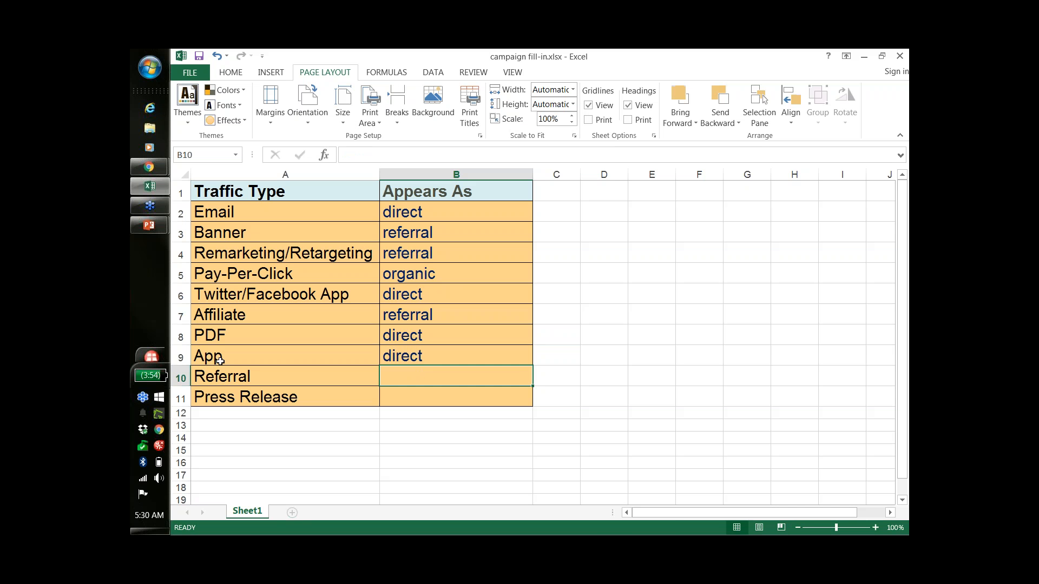
Delete the text "Referral" from cell A10 in the Traffic Type column.
{"action": "double_click", "coordinate": [228, 379]}
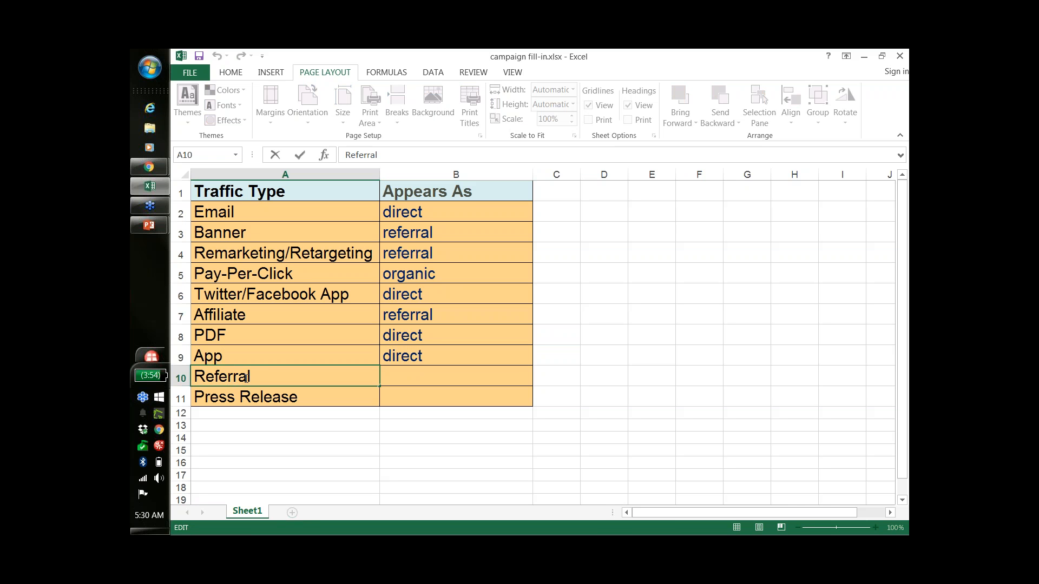
{"action": "left_click", "coordinate": [246, 377]}
{"action": "left_click_drag", "start_coordinate": [257, 377], "coordinate": [194, 378]}
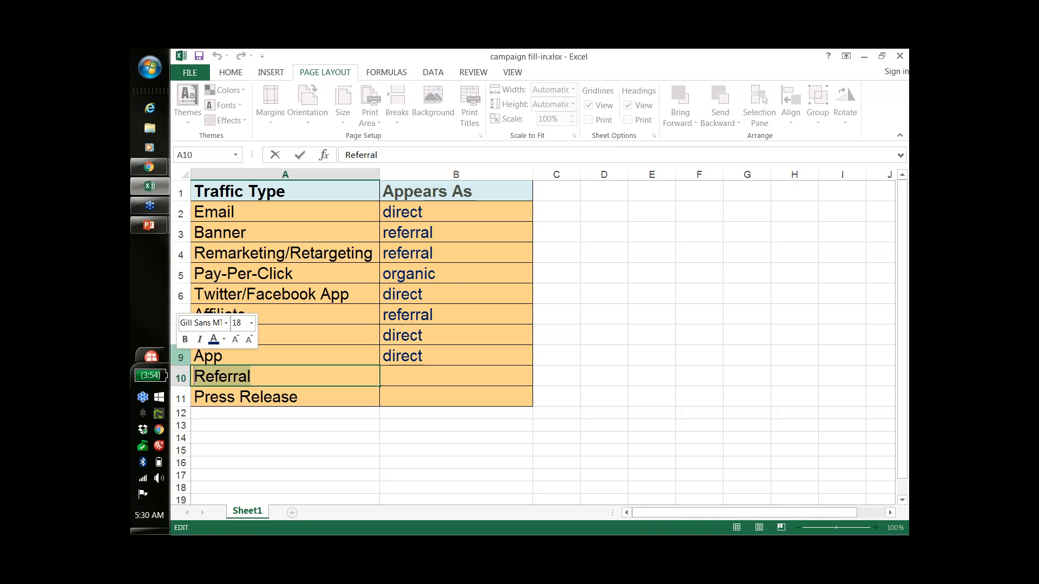
{"action": "key", "text": "Delete"}
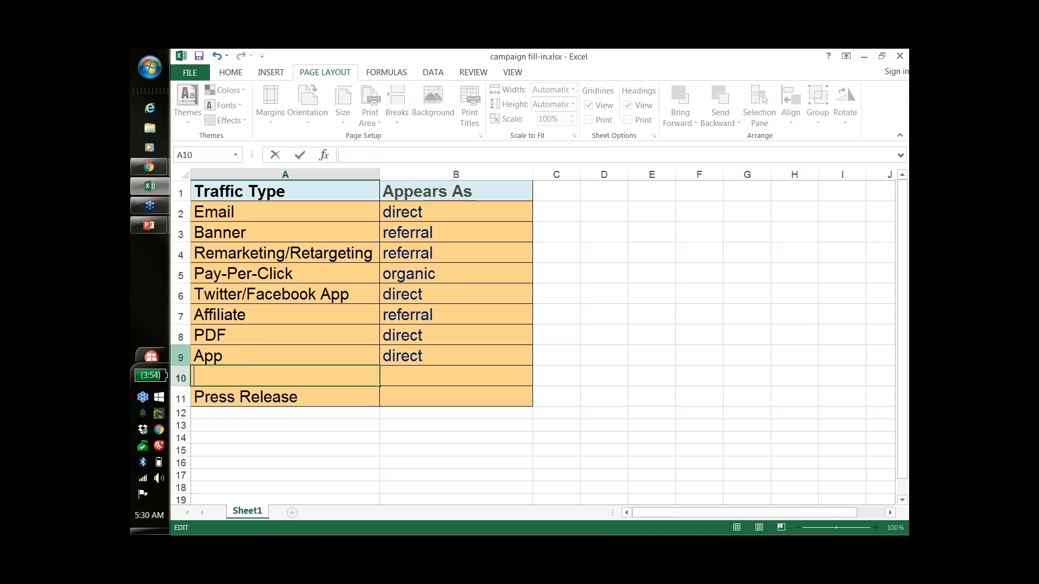
Fill in "referral" as the Appears As value for Press Release in row 11.
{"action": "left_click", "coordinate": [408, 403]}
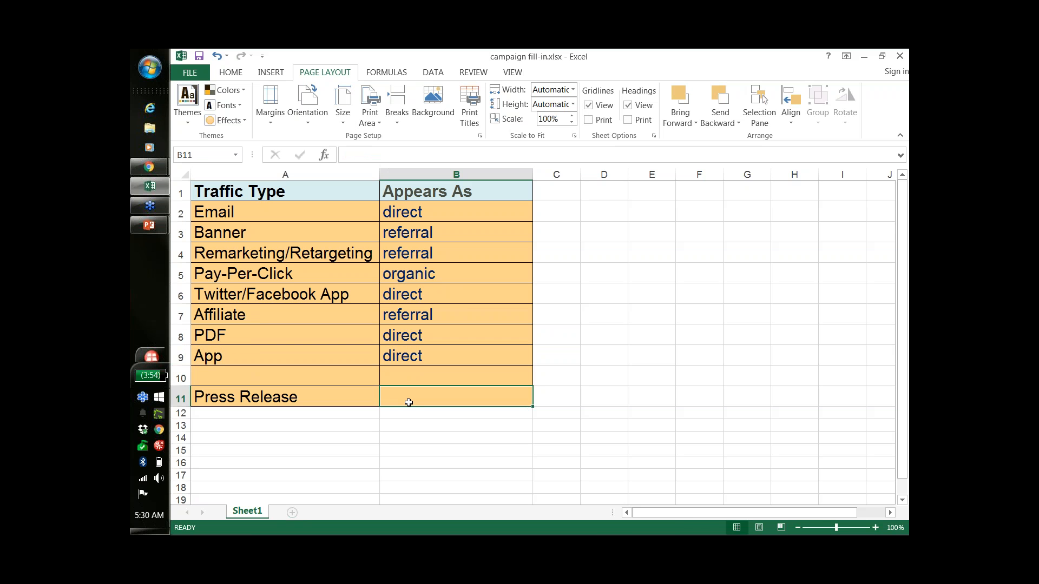
{"action": "type", "text": "re"}
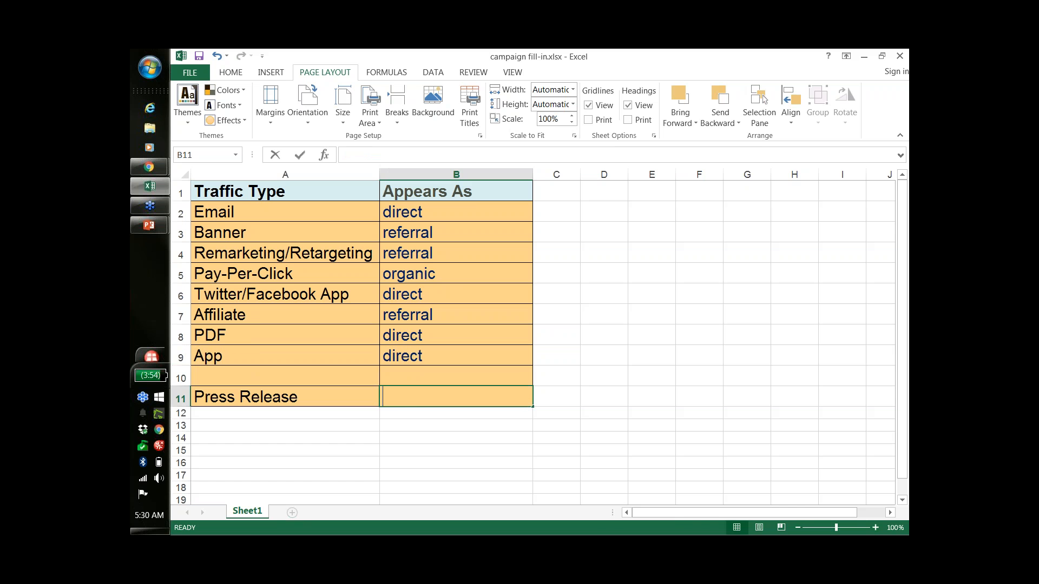
{"action": "type", "text": "ferr"}
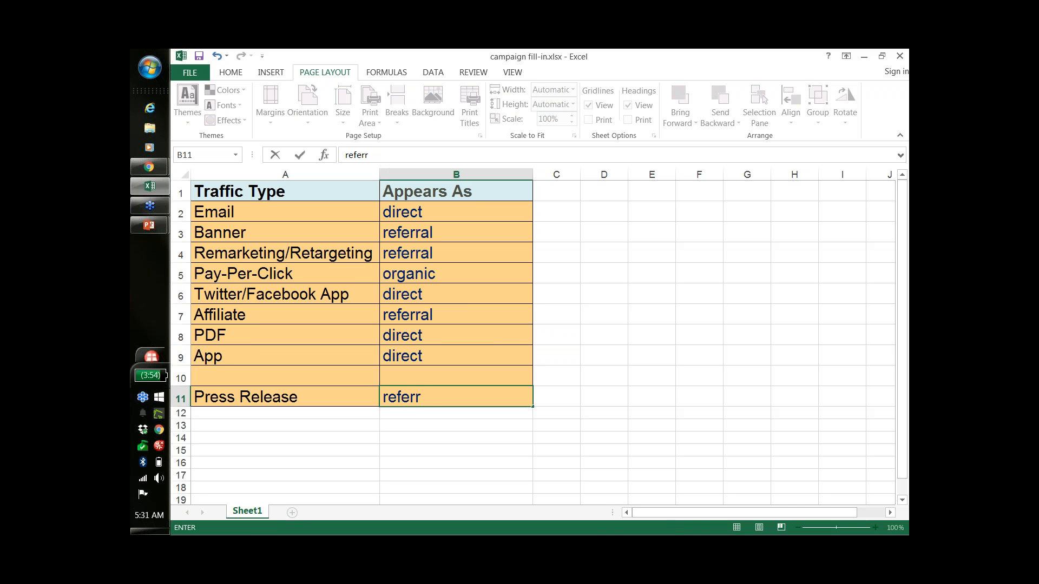
{"action": "type", "text": "al"}
{"action": "left_click", "coordinate": [430, 425]}
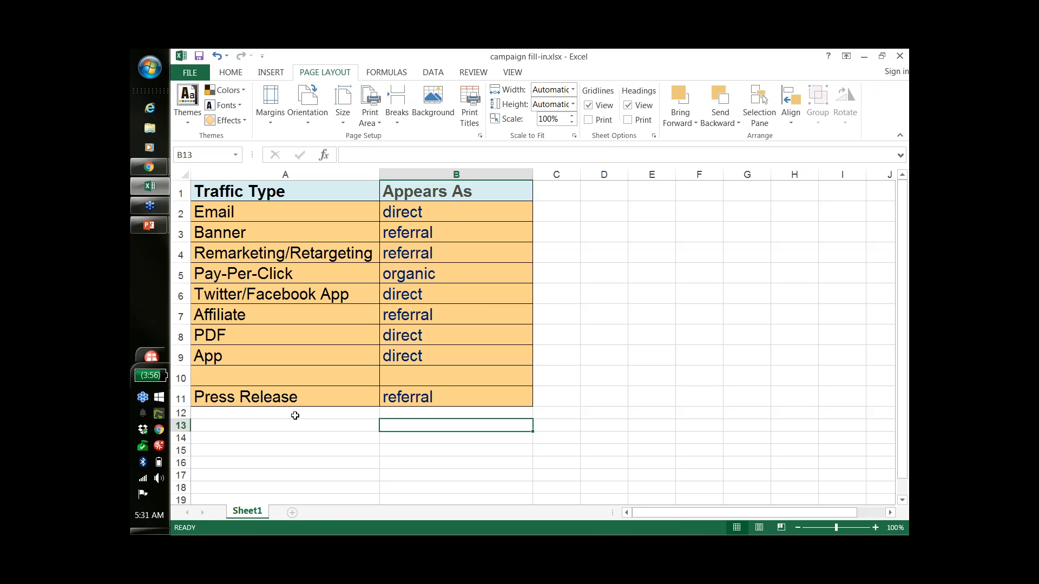
Switch from the spreadsheet to the Chrome browser window.
{"action": "key", "text": "alt+Tab"}
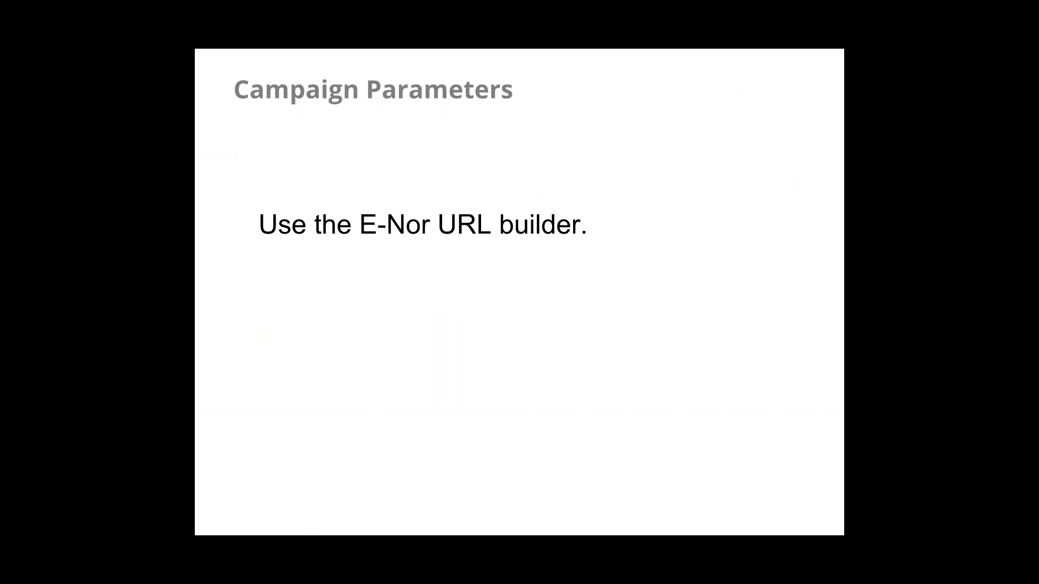
{"action": "key", "text": "alt+Tab"}
{"action": "key", "text": "alt+Tab"}
{"action": "key", "text": "alt+Tab"}
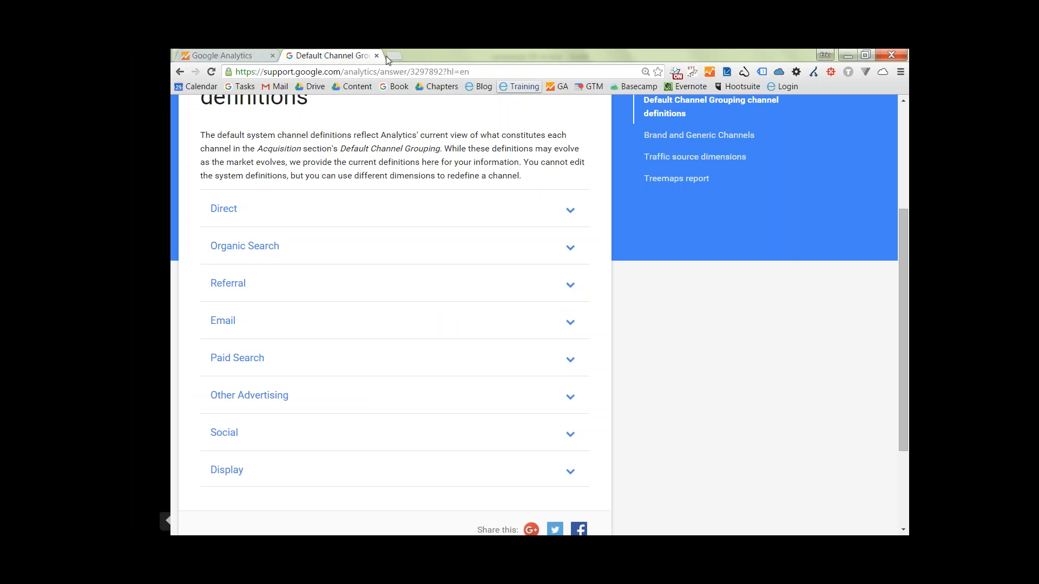
Search Google for "e-nor url builder" in a new browser tab and open E-Nor's URL Builder page.
{"action": "left_click", "coordinate": [397, 56]}
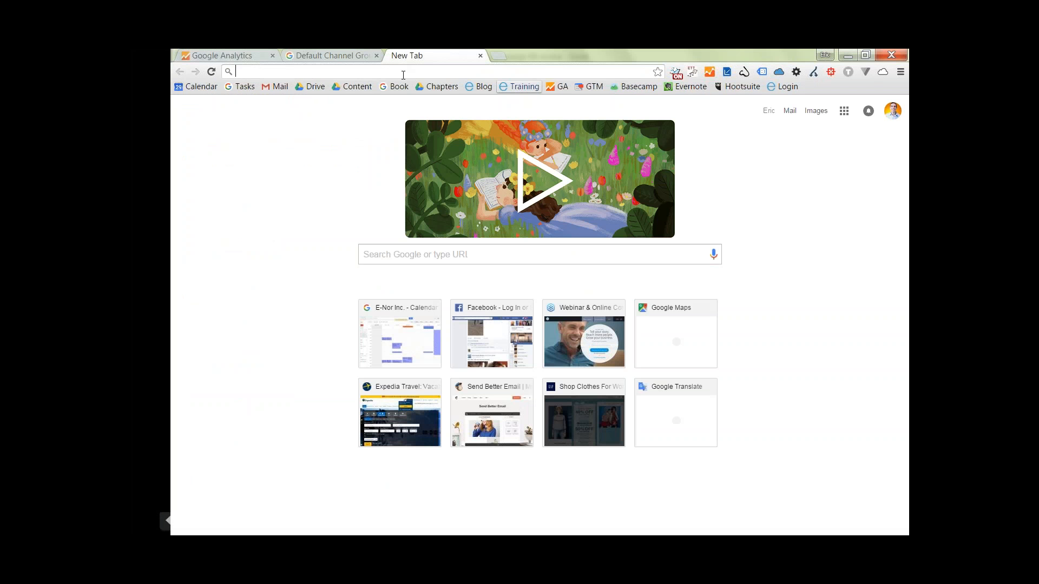
{"action": "left_click", "coordinate": [522, 260]}
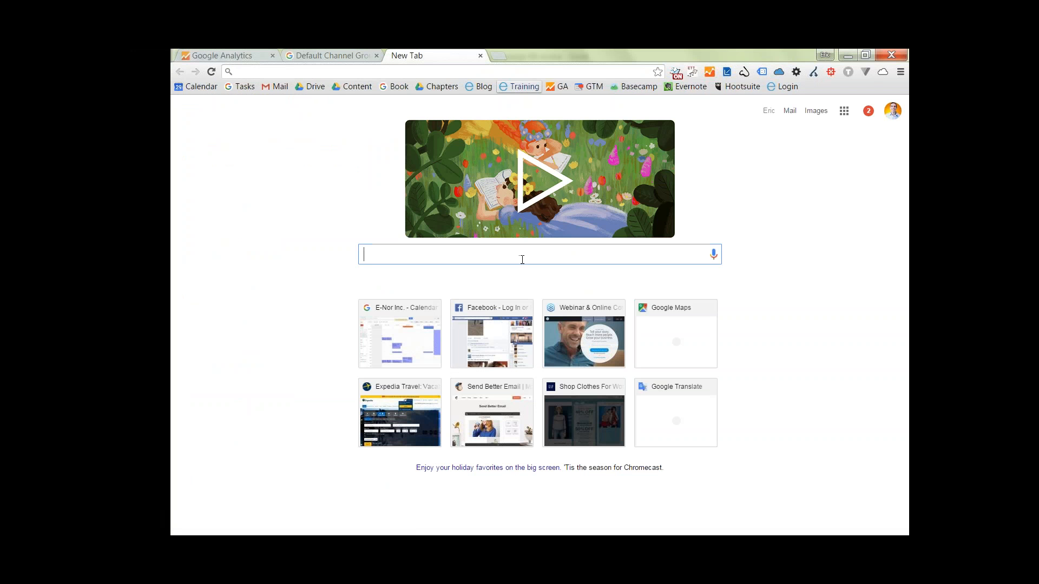
{"action": "type", "text": "e-nor url builder"}
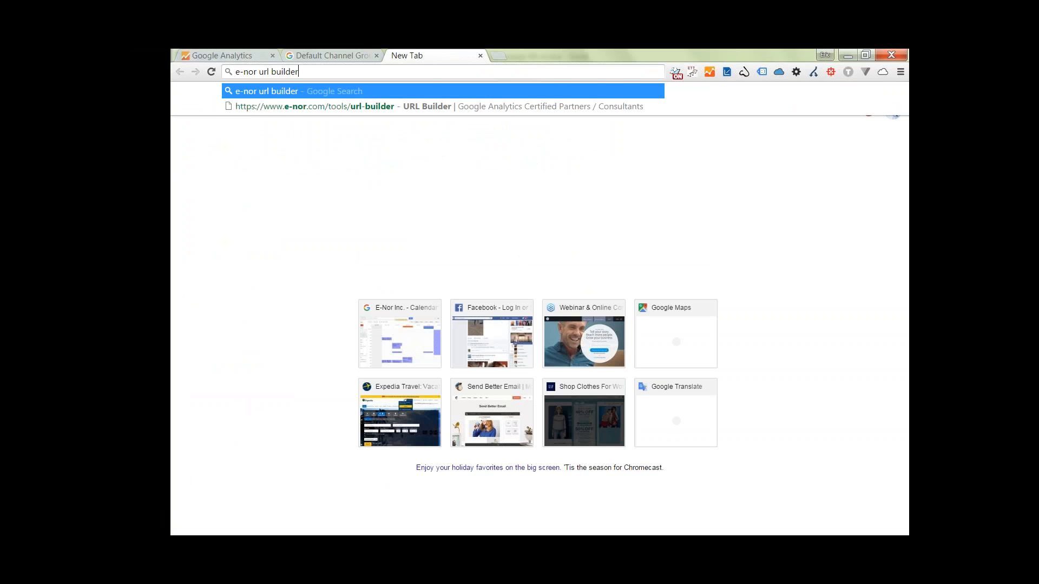
{"action": "key", "text": "Return"}
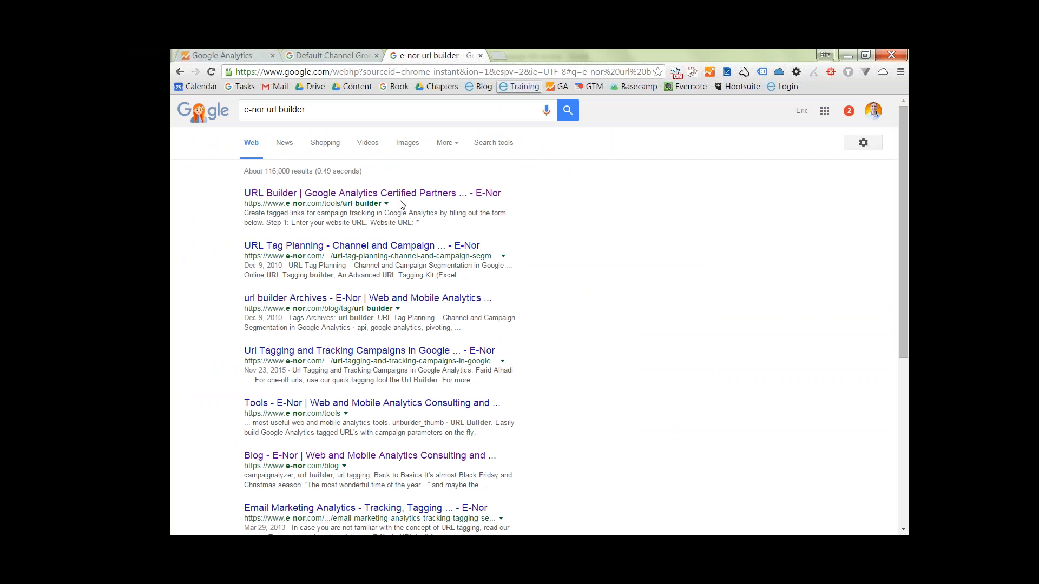
{"action": "left_click", "coordinate": [390, 198]}
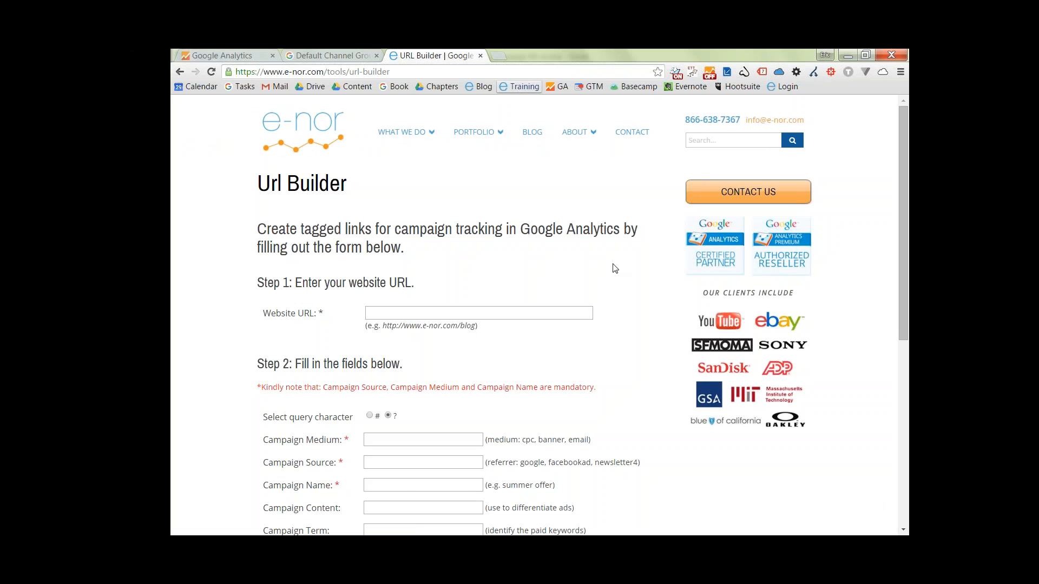
{"action": "key", "text": "ctrl+plus"}
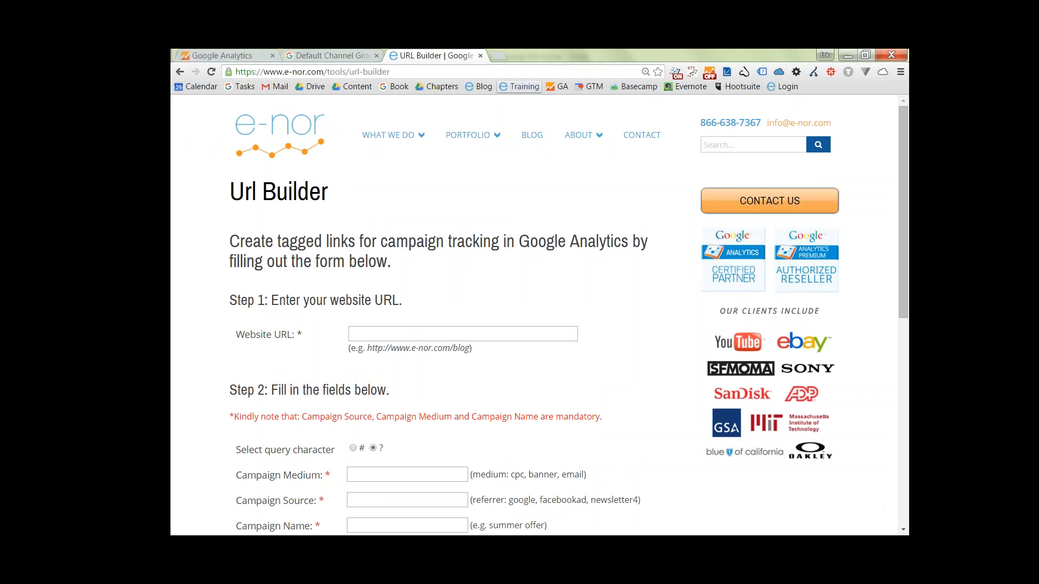
{"action": "scroll", "coordinate": [624, 274], "scroll_direction": "down", "scroll_amount": 2}
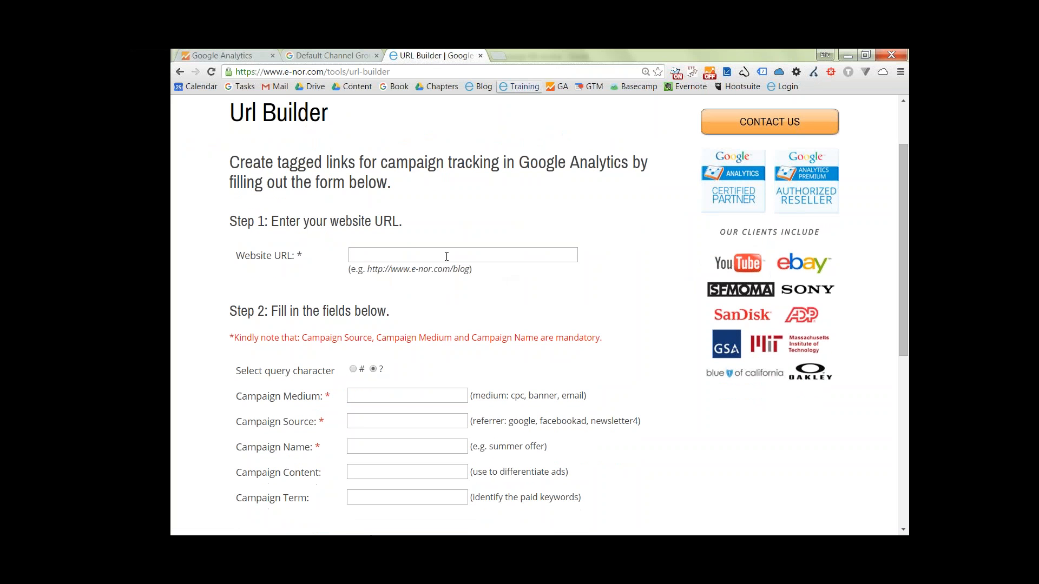
{"action": "left_click", "coordinate": [446, 256]}
{"action": "type", "text": "http"}
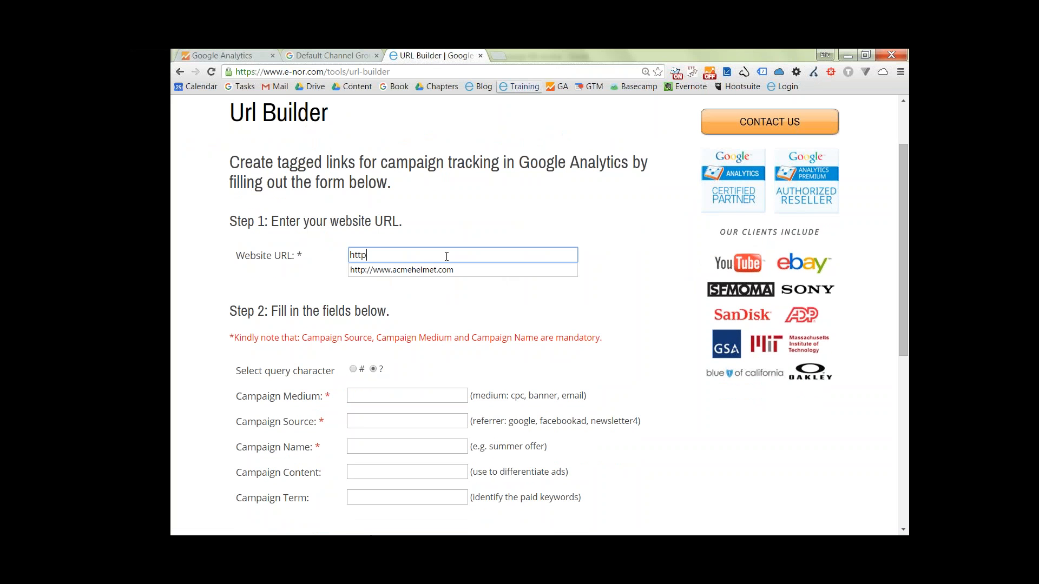
{"action": "type", "text": "://www.m"}
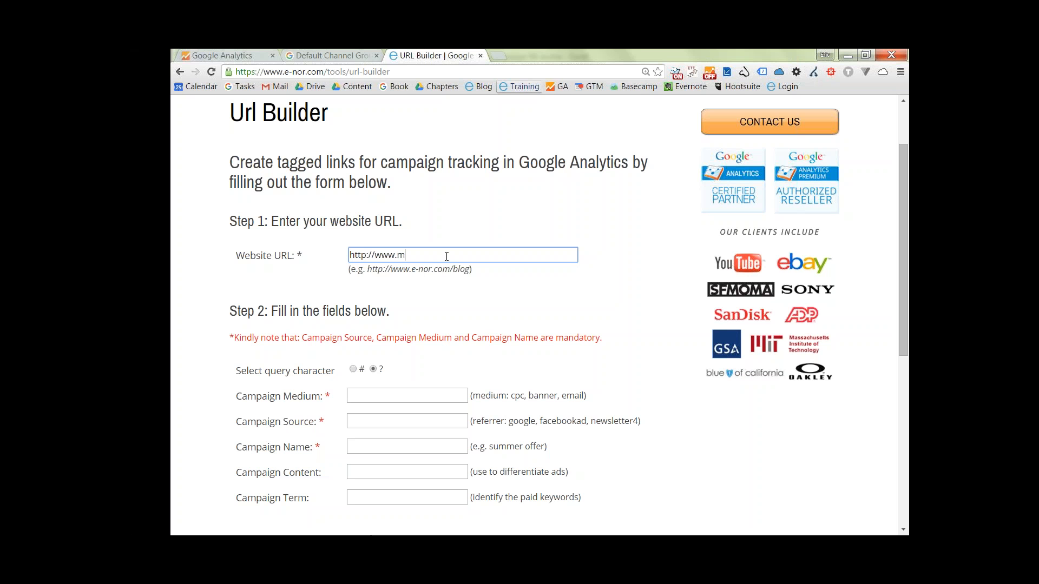
{"action": "type", "text": "ysite.com"}
{"action": "left_click", "coordinate": [461, 298]}
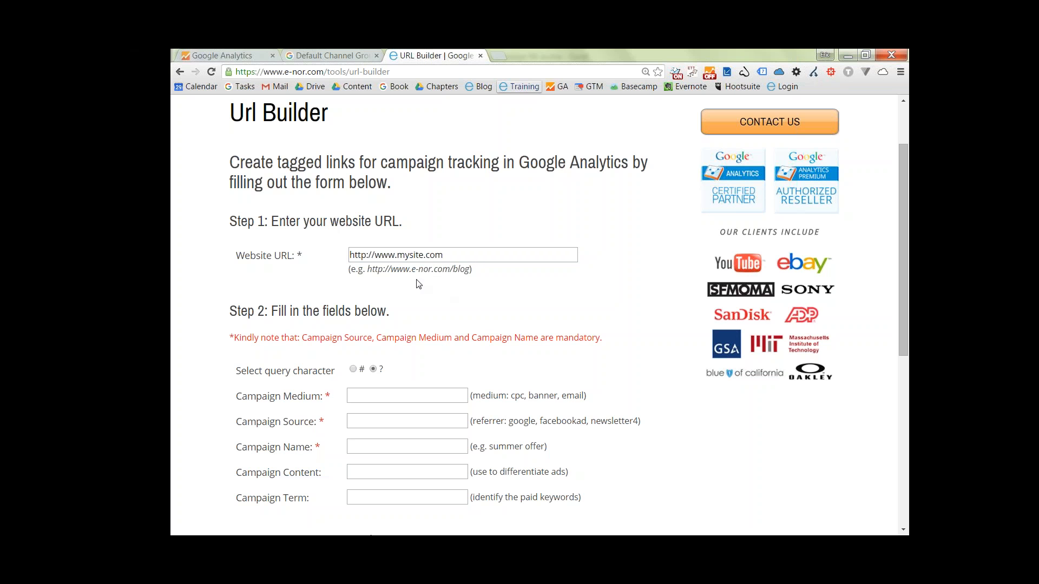
Set the Campaign Medium to email.
{"action": "scroll", "coordinate": [407, 354], "scroll_direction": "down", "scroll_amount": 1}
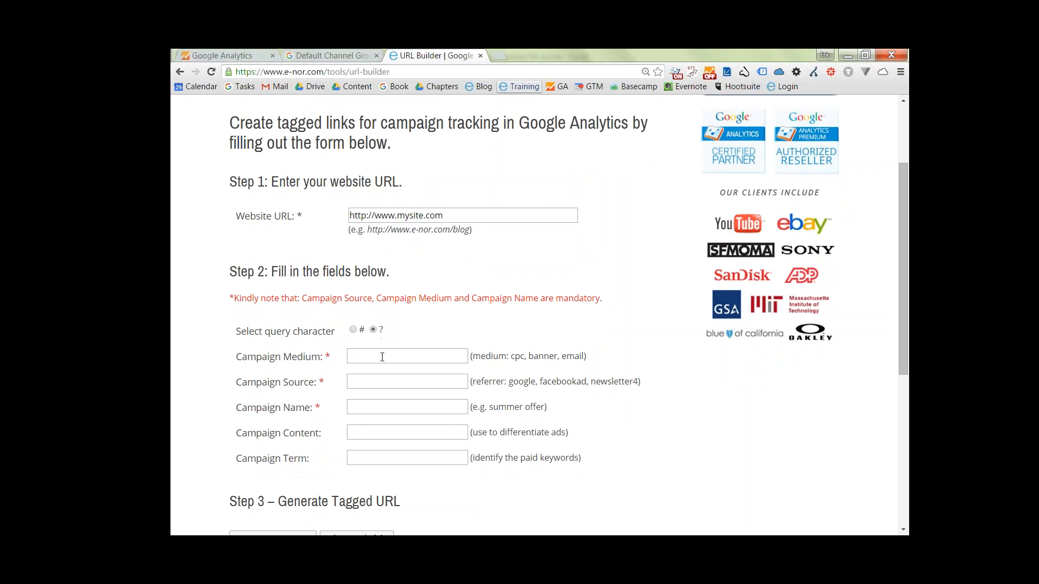
{"action": "left_click", "coordinate": [383, 356]}
{"action": "type", "text": "email"}
{"action": "left_click", "coordinate": [365, 386]}
Check the Email definition on the Default Channel Grouping help page and return to the URL Builder.
{"action": "left_click", "coordinate": [326, 56]}
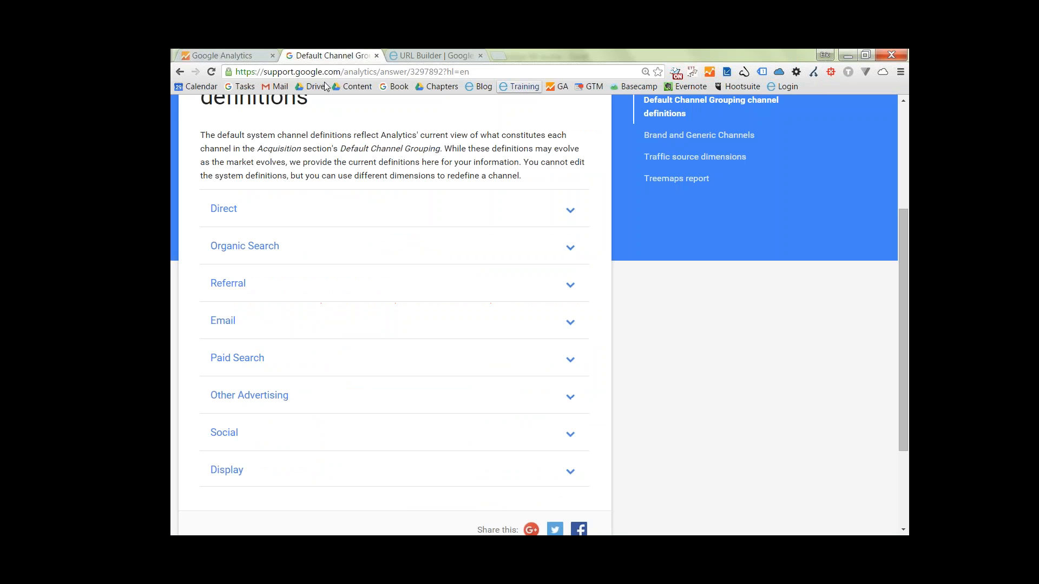
{"action": "left_click", "coordinate": [224, 325]}
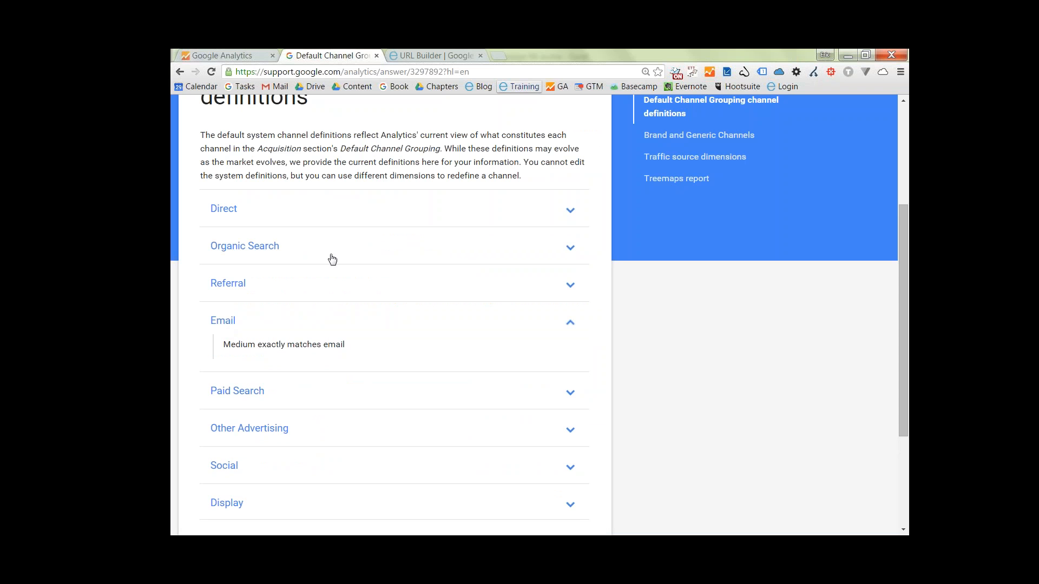
{"action": "left_click", "coordinate": [443, 57]}
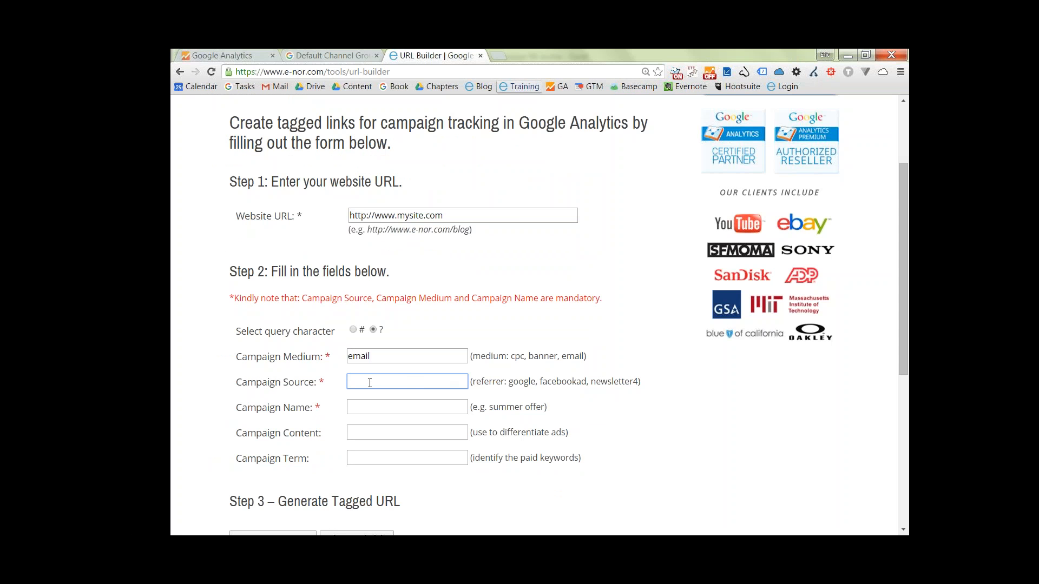
Fill in main-list as the Campaign Source and 20151130-newsletter as the Campaign Name.
{"action": "type", "text": "main-list"}
{"action": "left_click", "coordinate": [371, 408]}
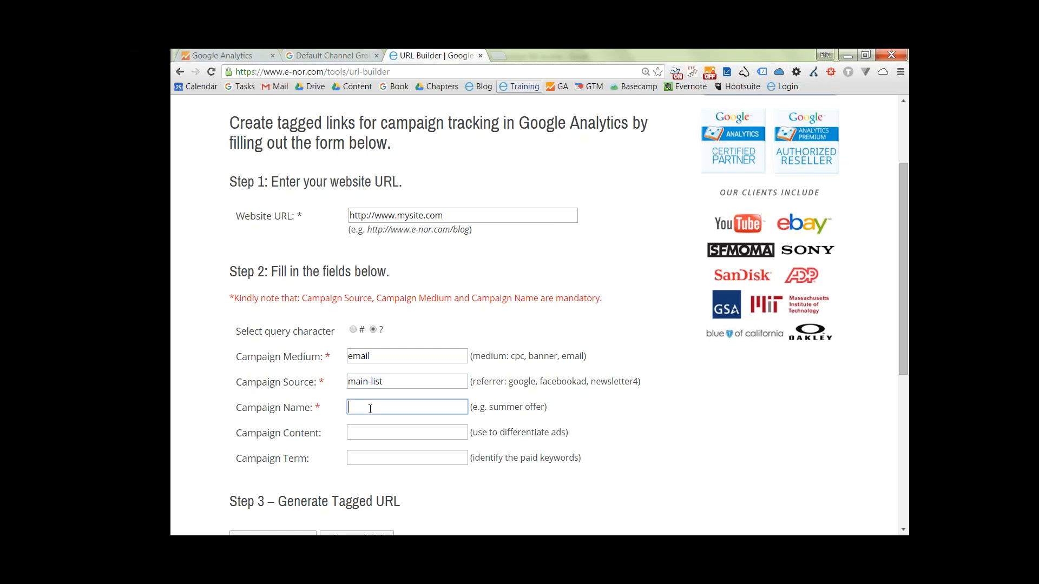
{"action": "type", "text": "20151130-newsletter"}
Review the entered website URL, campaign medium, source and name by highlighting each value in turn.
{"action": "left_click", "coordinate": [394, 218]}
{"action": "key", "text": "ctrl+a"}
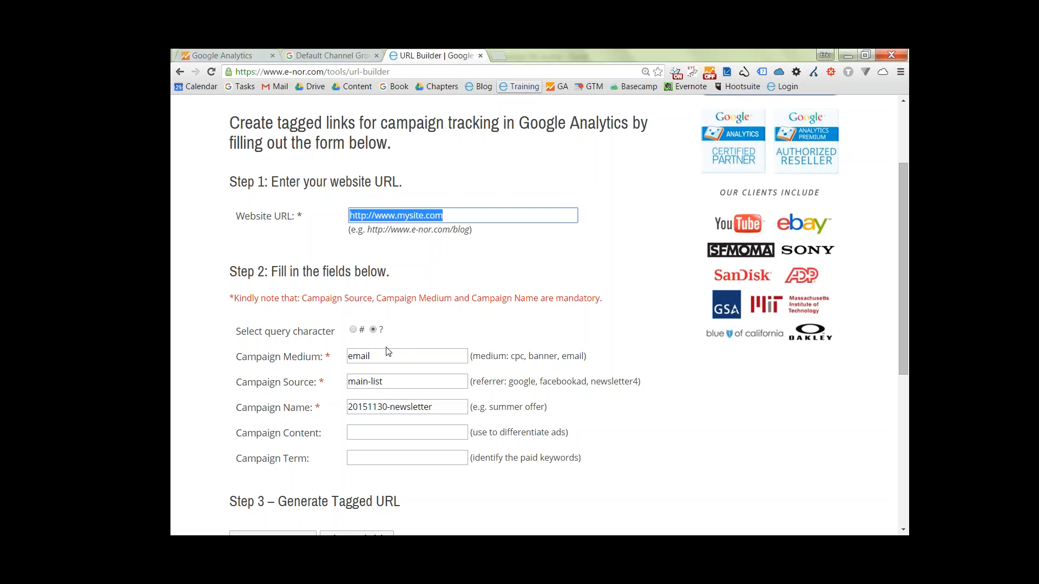
{"action": "double_click", "coordinate": [359, 352]}
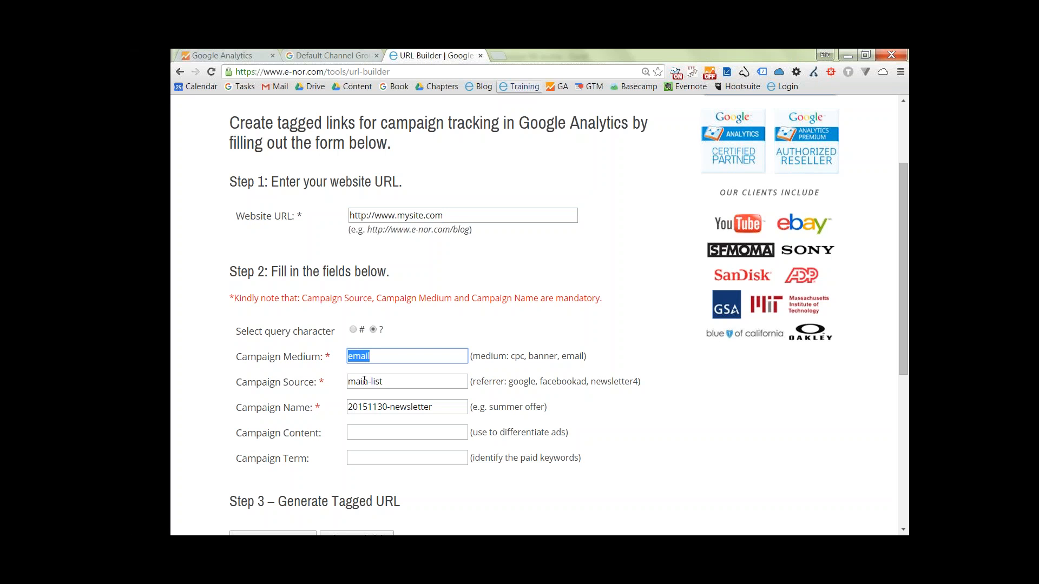
{"action": "double_click", "coordinate": [364, 381]}
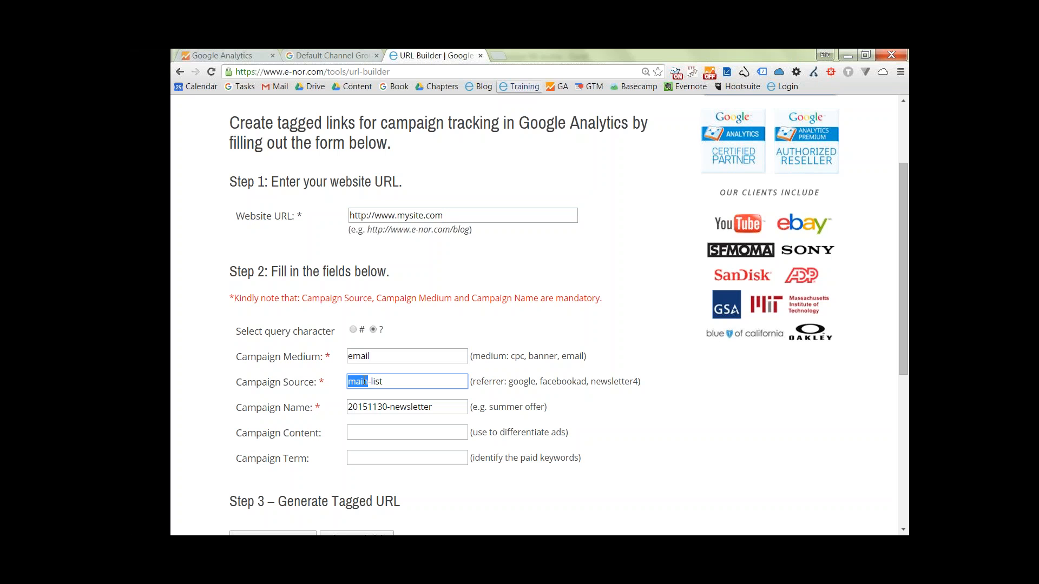
{"action": "left_click", "coordinate": [386, 381]}
{"action": "left_click_drag", "start_coordinate": [386, 380], "coordinate": [343, 382]}
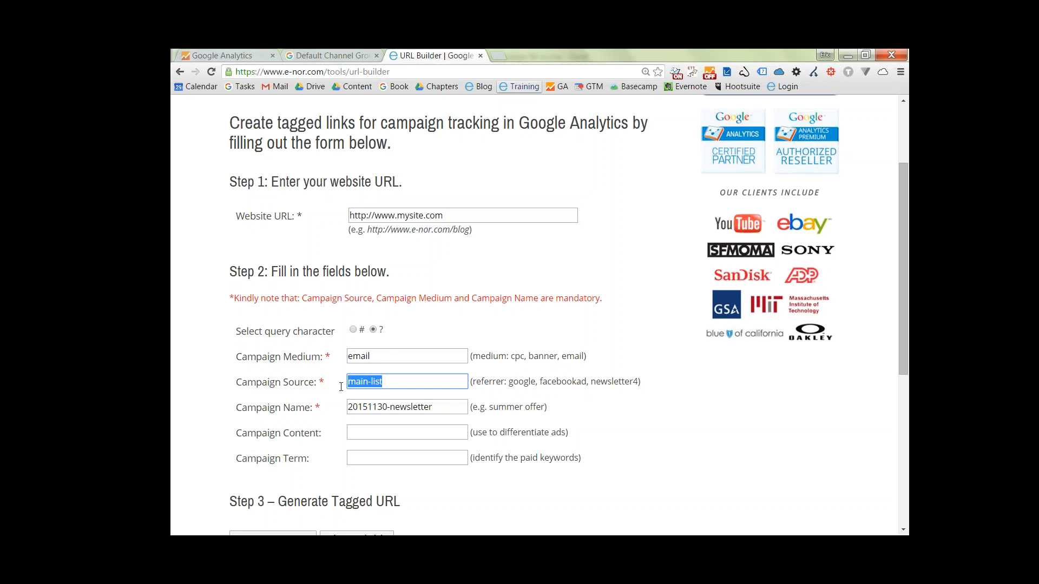
{"action": "triple_click", "coordinate": [382, 406]}
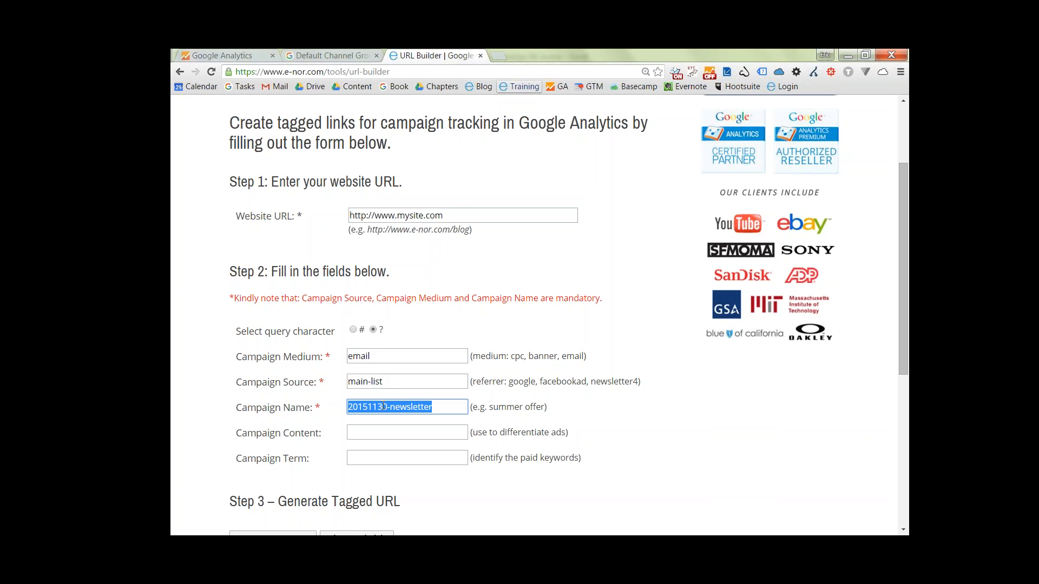
Generate the tagged URL and select the whole resulting link.
{"action": "scroll", "coordinate": [698, 399], "scroll_direction": "down", "scroll_amount": 1}
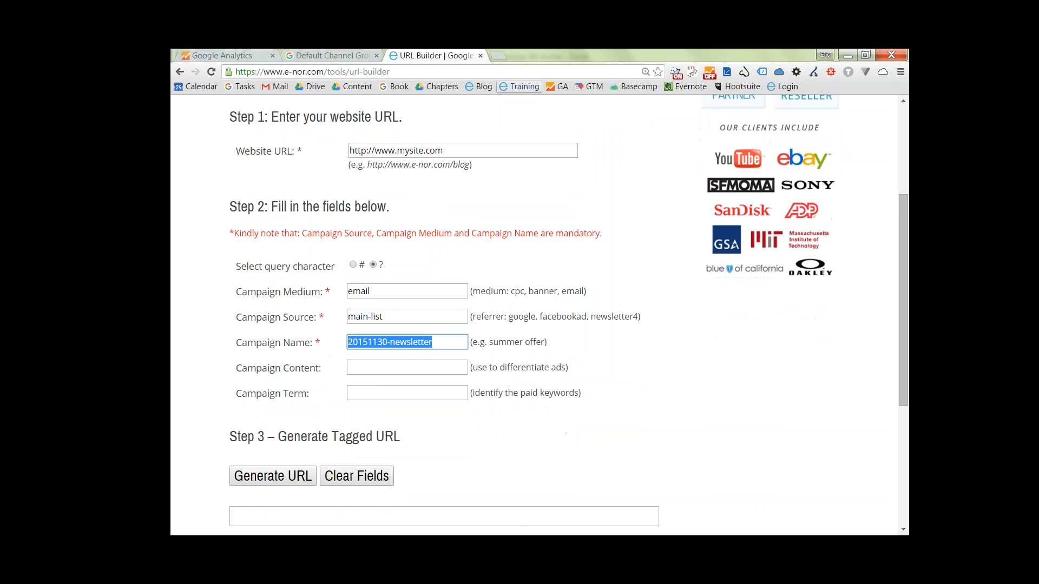
{"action": "scroll", "coordinate": [568, 311], "scroll_direction": "down", "scroll_amount": 1}
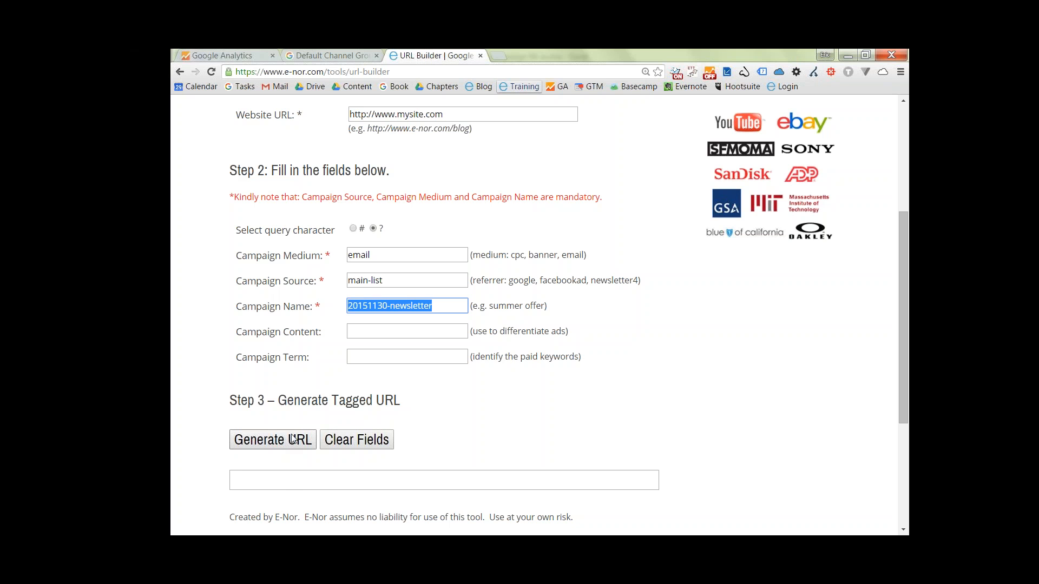
{"action": "left_click", "coordinate": [293, 440]}
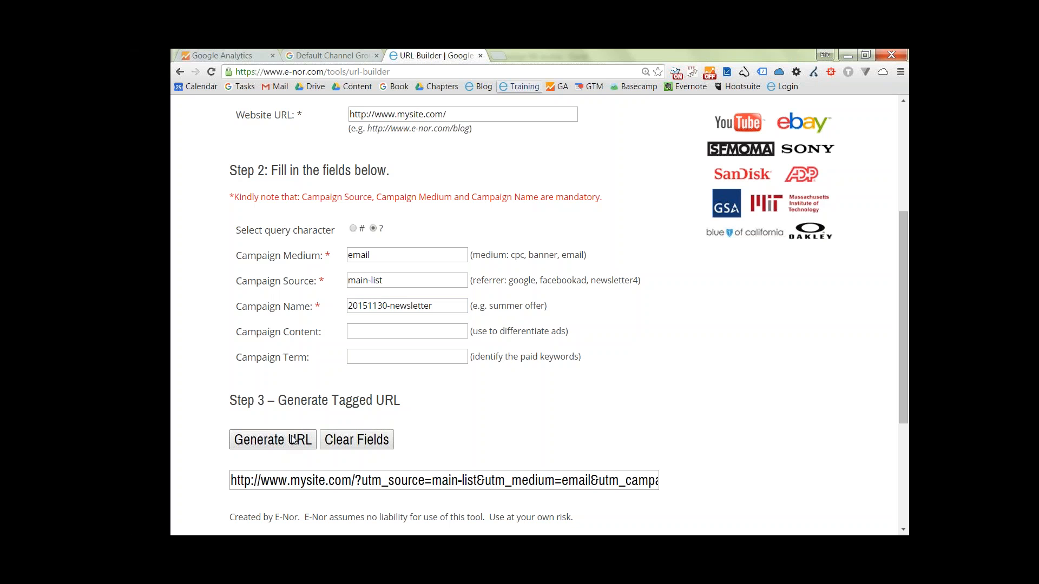
{"action": "left_click", "coordinate": [427, 480]}
{"action": "key", "text": "ctrl+a"}
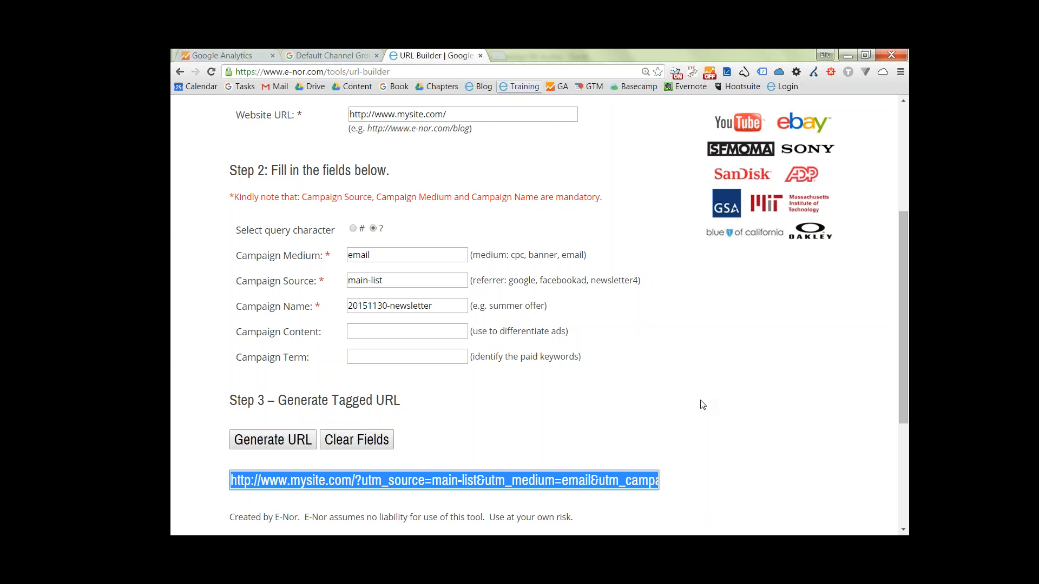
Switch to the slide presentation and advance past the campaign parameters to the Acquisition reports slide.
{"action": "key", "text": "alt+Tab"}
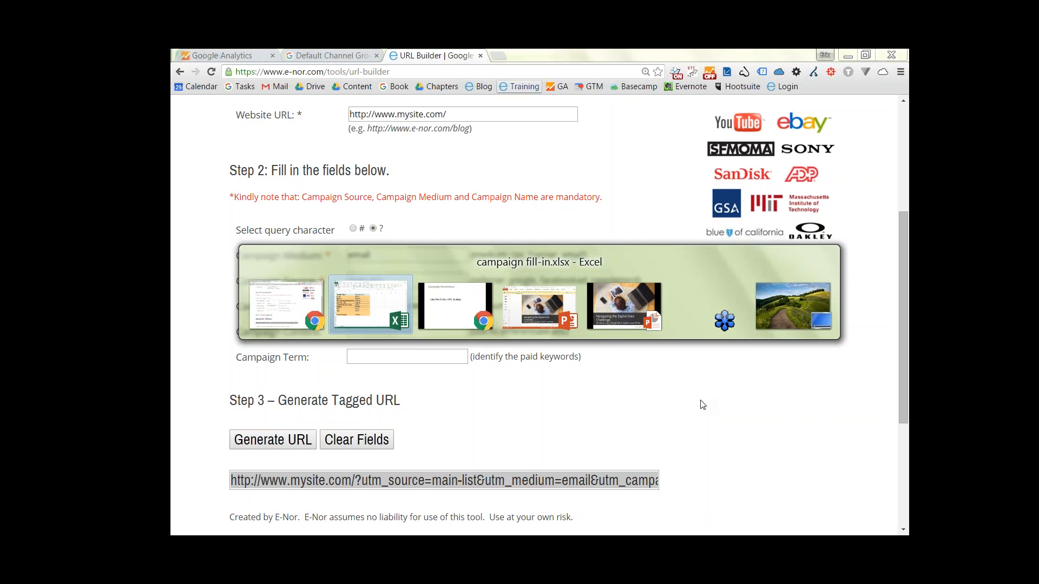
{"action": "key", "text": "alt+Tab"}
{"action": "key", "text": "alt+Tab"}
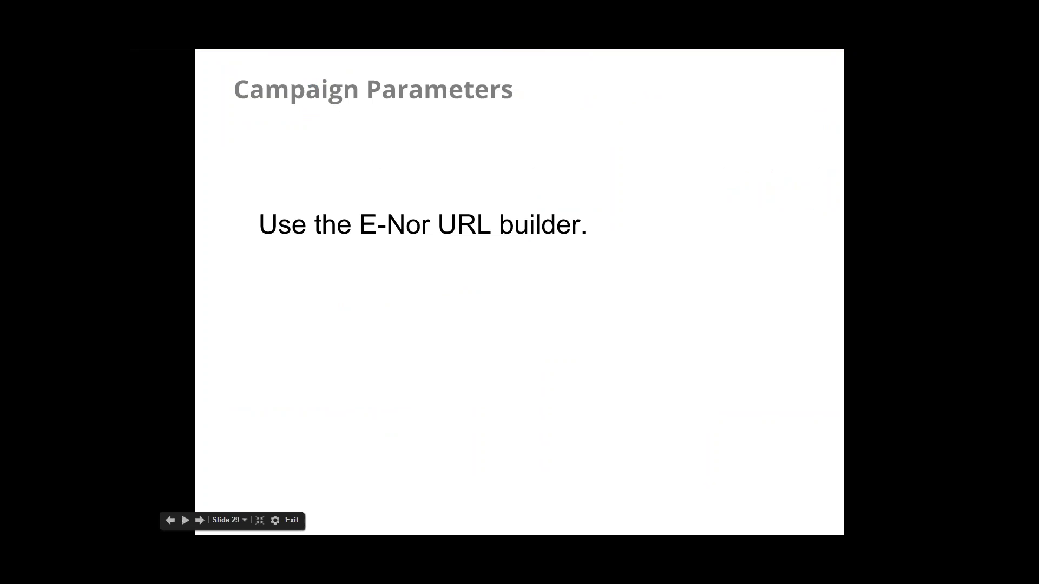
{"action": "key", "text": "Right"}
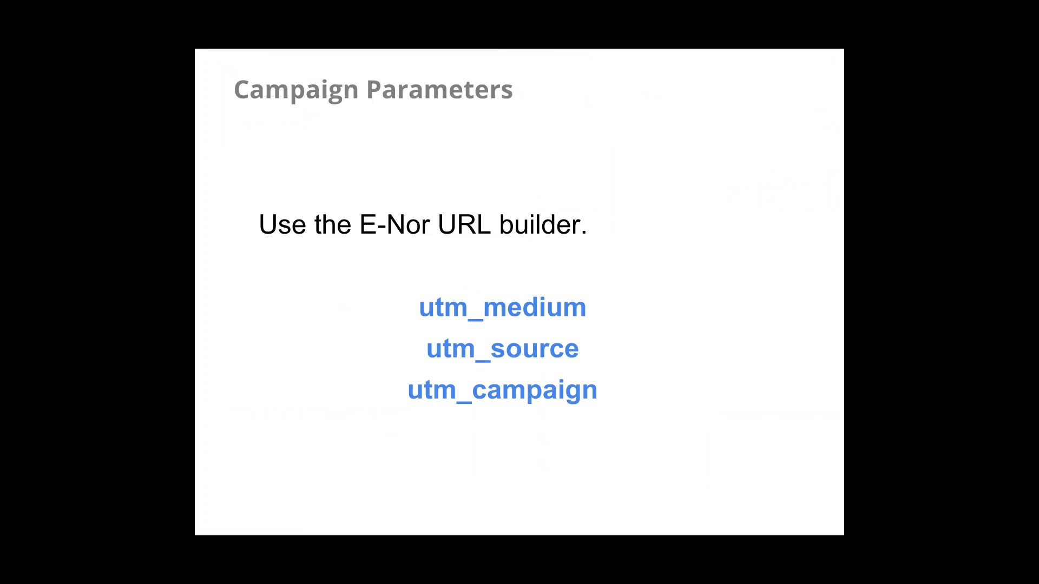
{"action": "key", "text": "Right"}
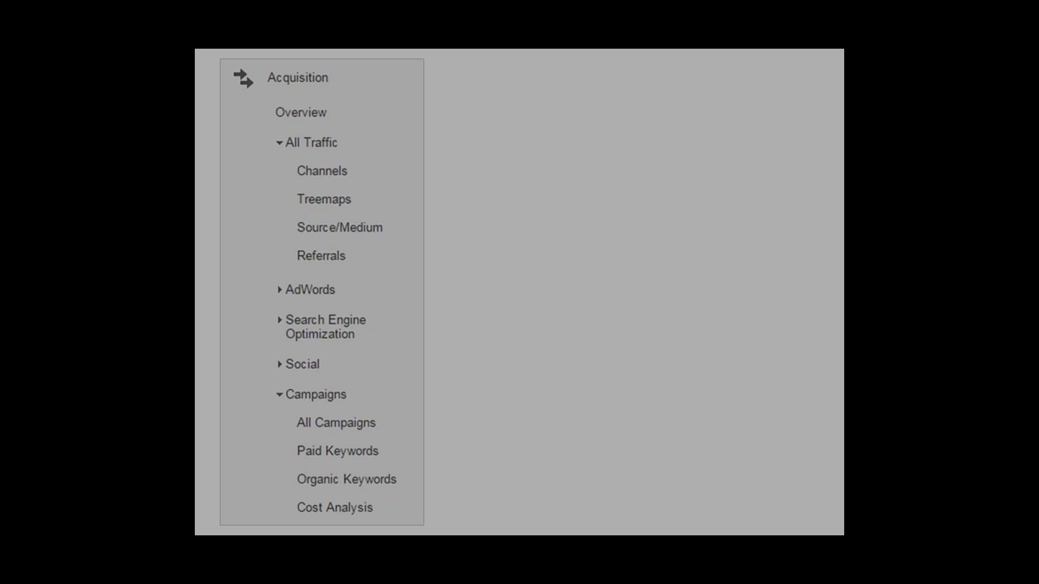